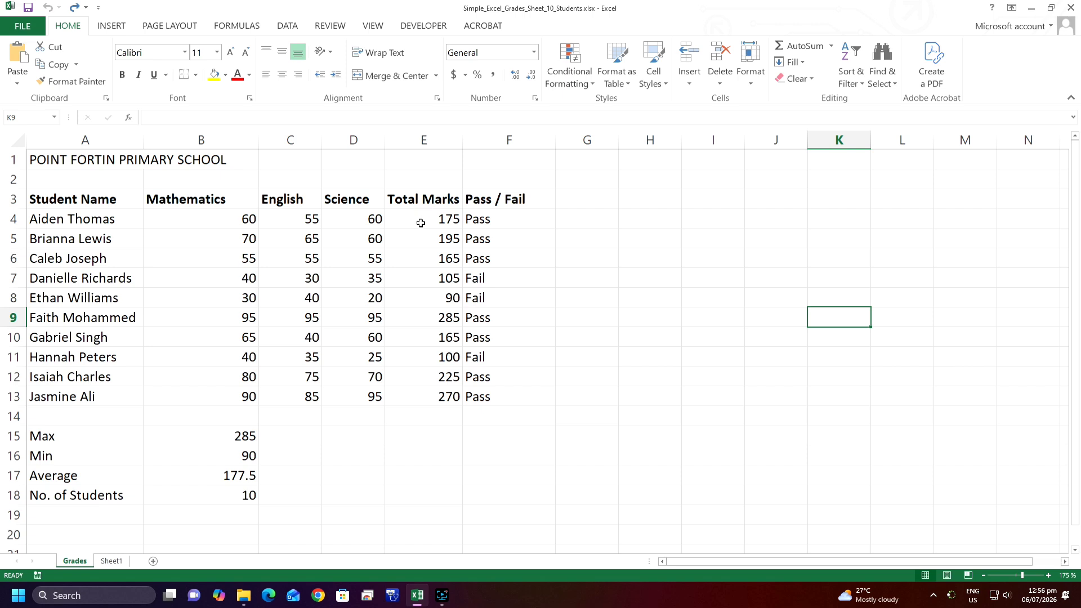
left_click(420, 218)
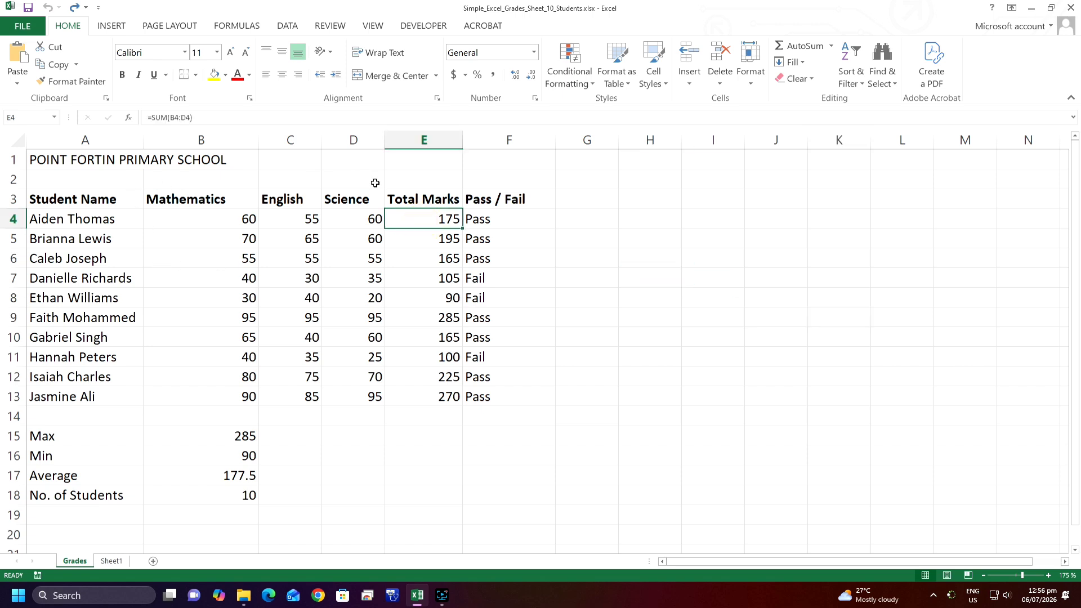
left_click(454, 294)
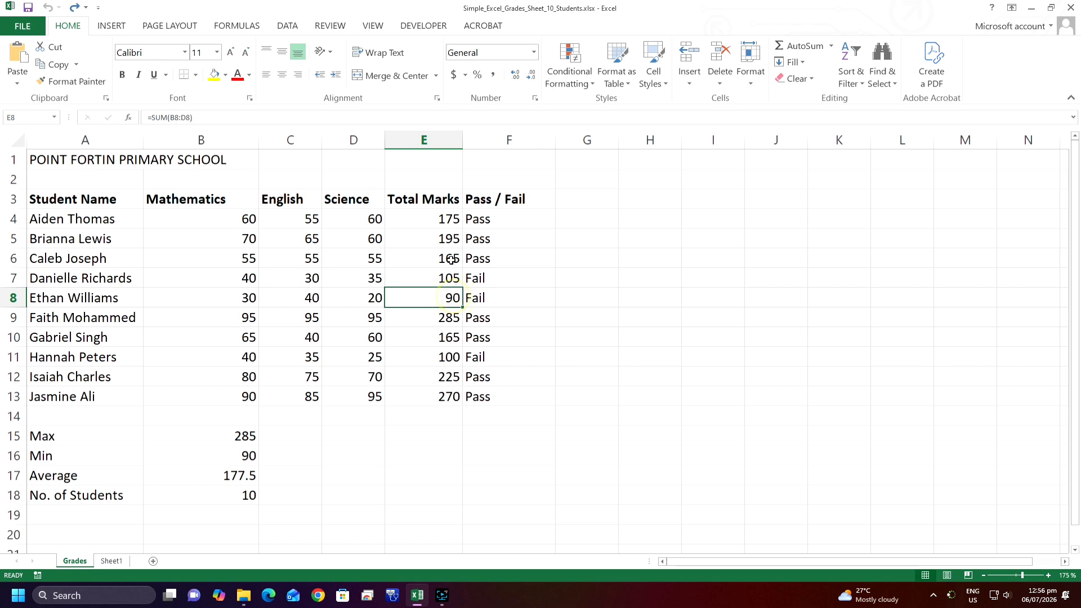
left_click(615, 312)
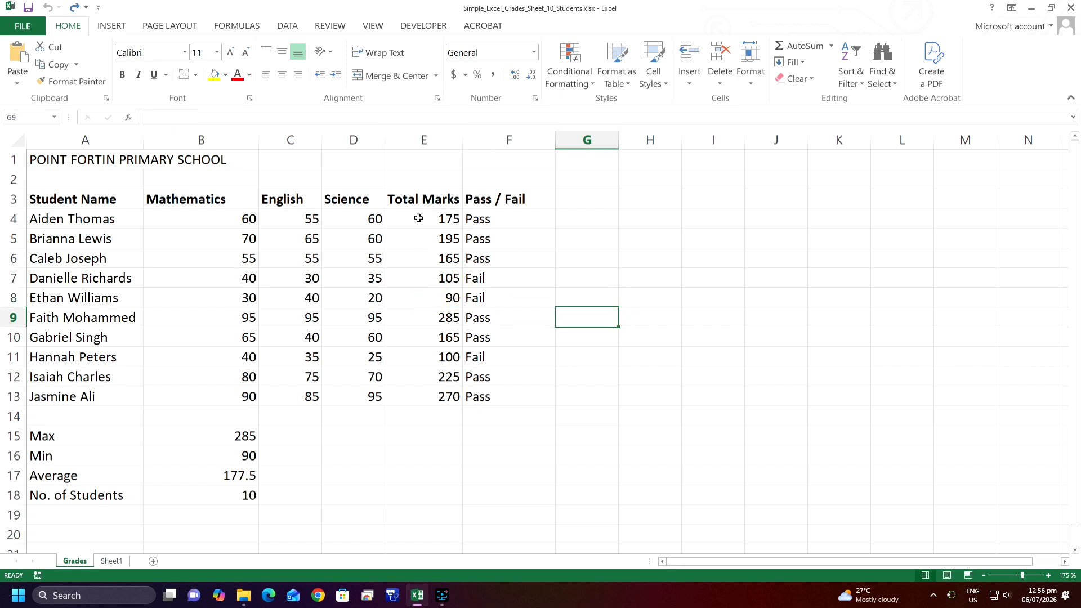
left_click_drag(419, 217, 400, 398)
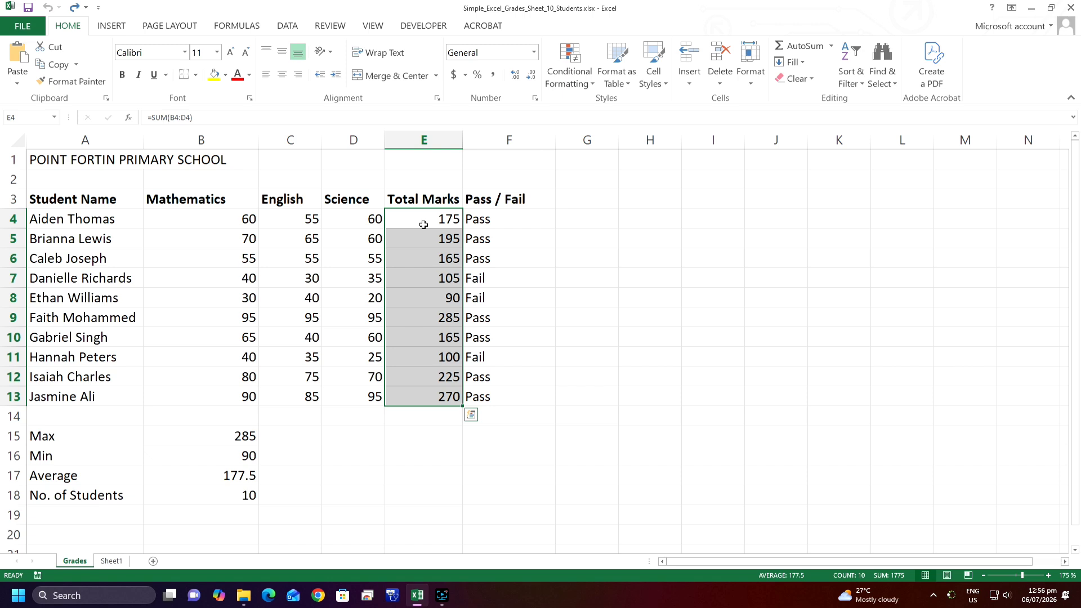
left_click(581, 258)
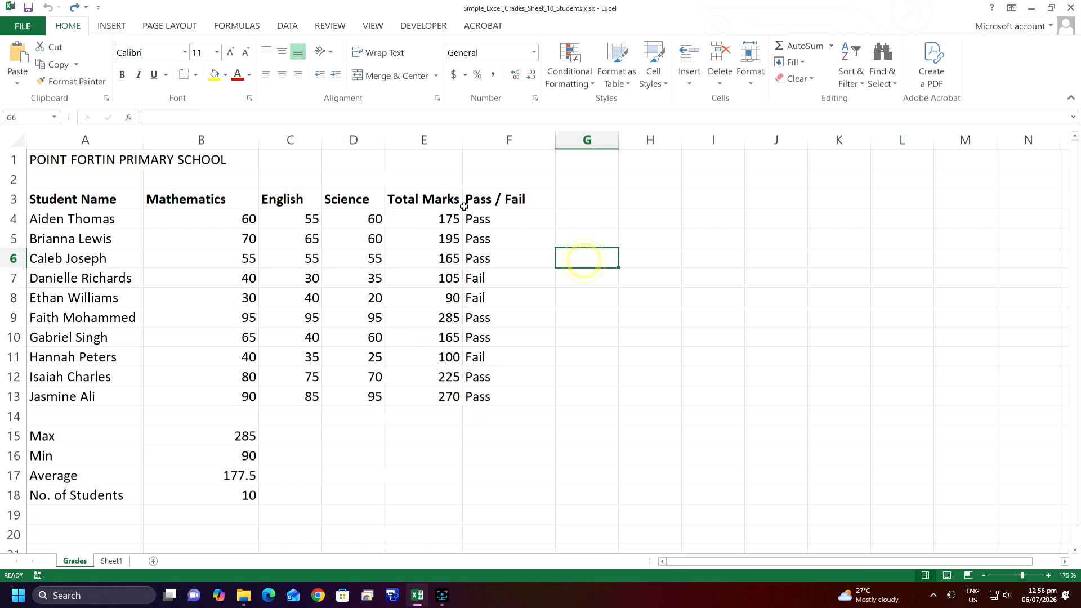
Apply light blue gradient-fill data bars to the Total Marks values in E4:E13
left_click_drag(428, 217, 410, 399)
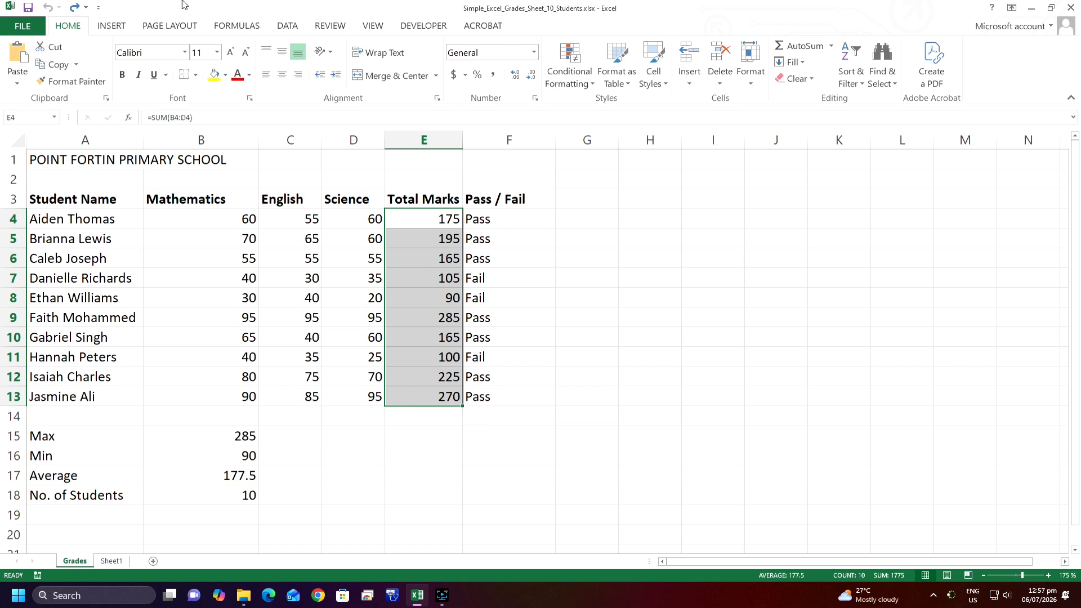
left_click(593, 85)
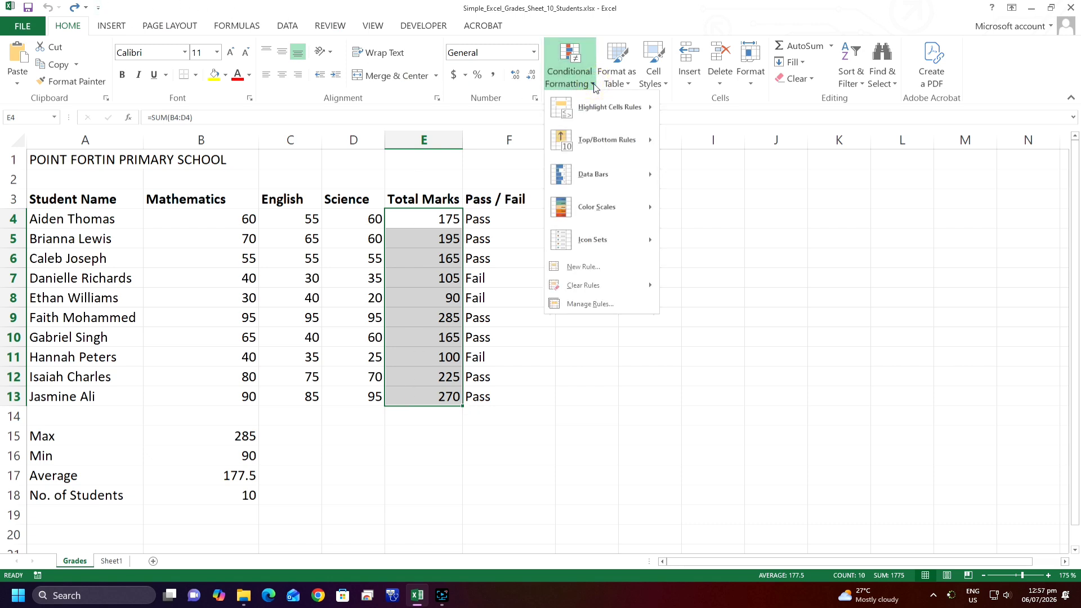
mouse_move(598, 177)
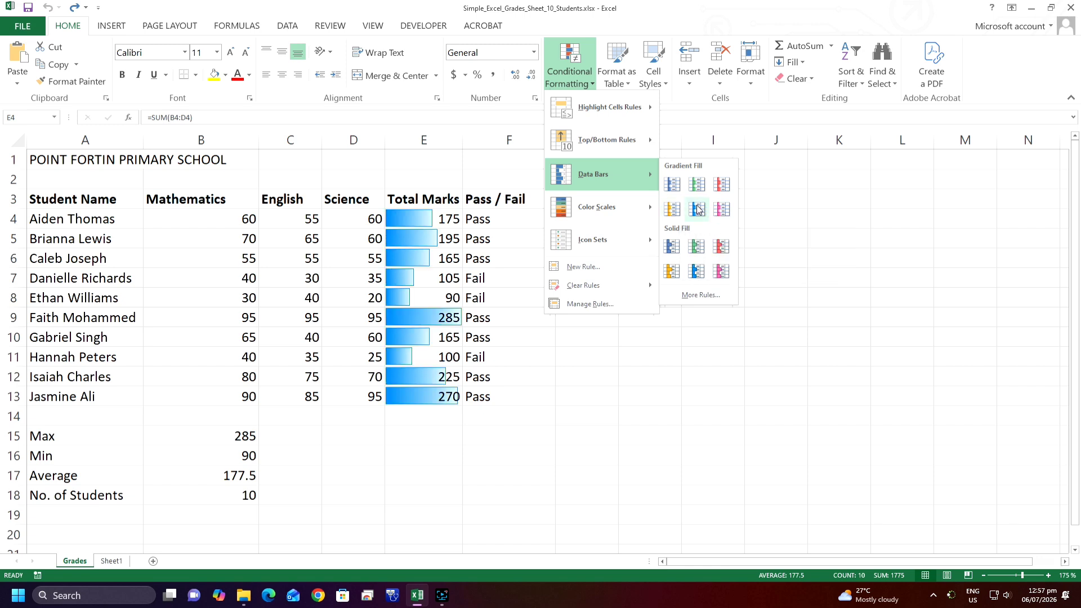
left_click(698, 209)
left_click(514, 282)
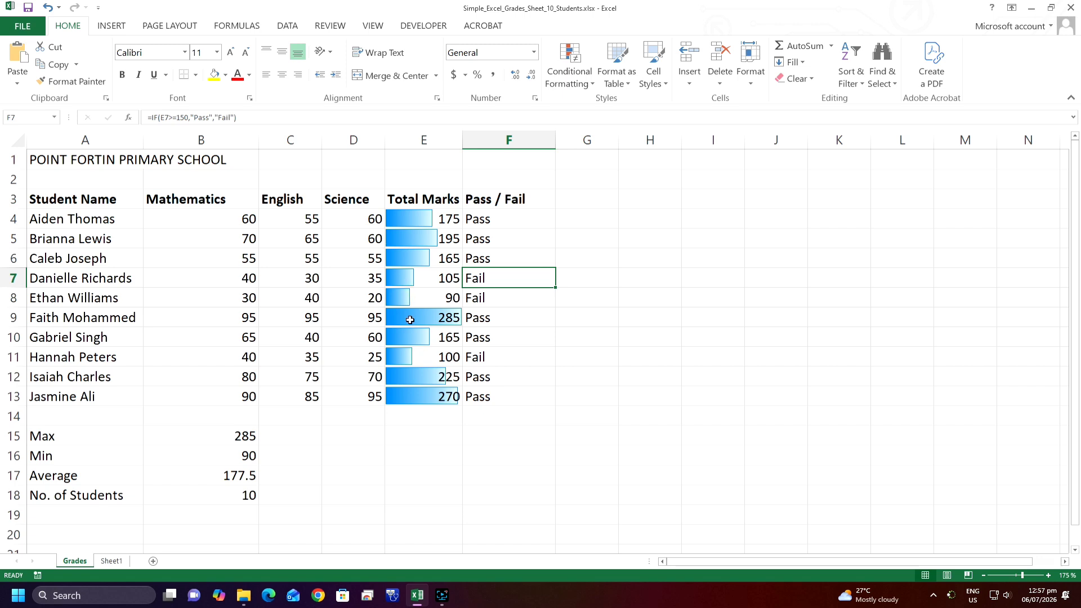
left_click(451, 218)
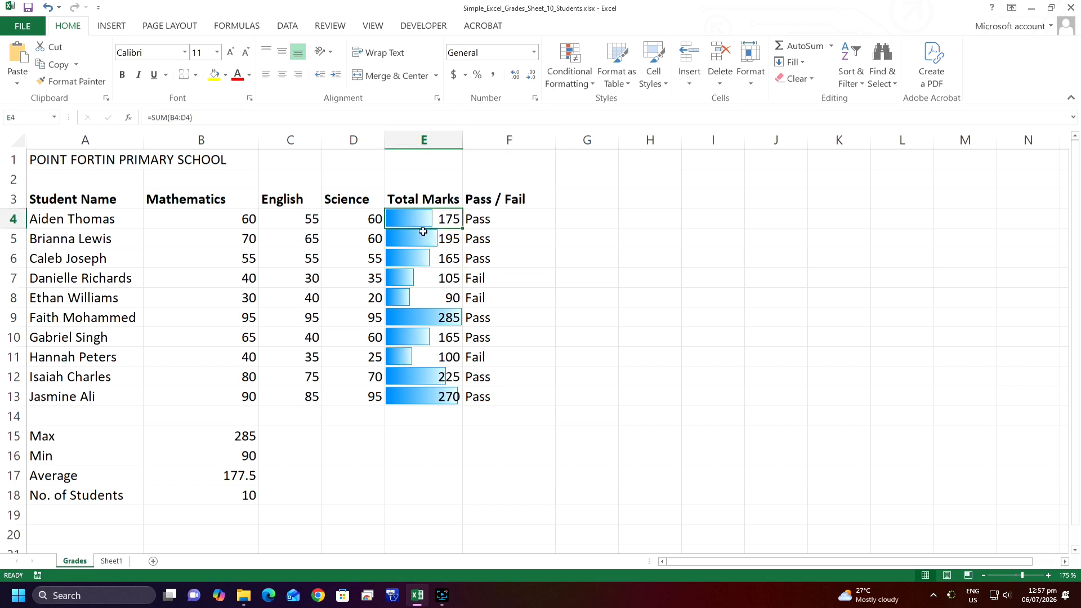
left_click(642, 263)
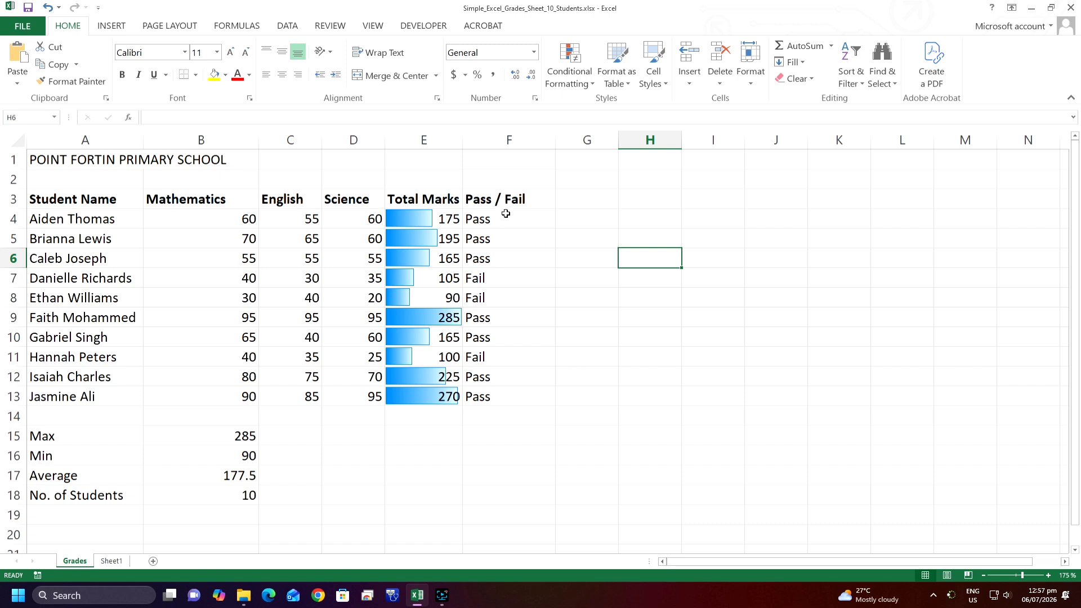
Add an Equal To highlight rule to the Pass / Fail cells F4:F13 that formats "Pass" with Green Fill with Dark Green Text
left_click_drag(506, 213, 506, 385)
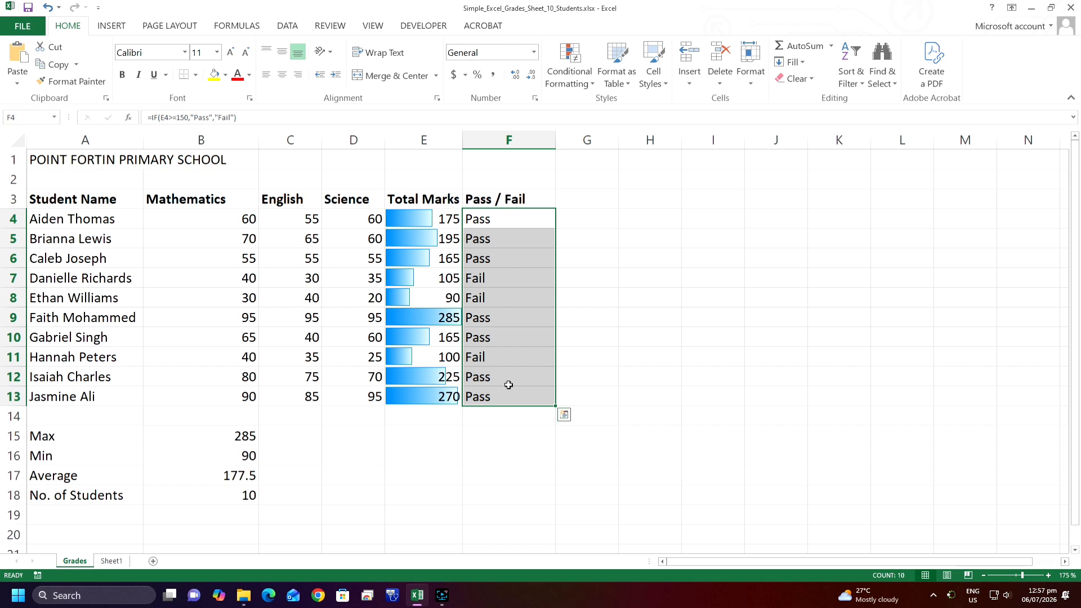
left_click(590, 84)
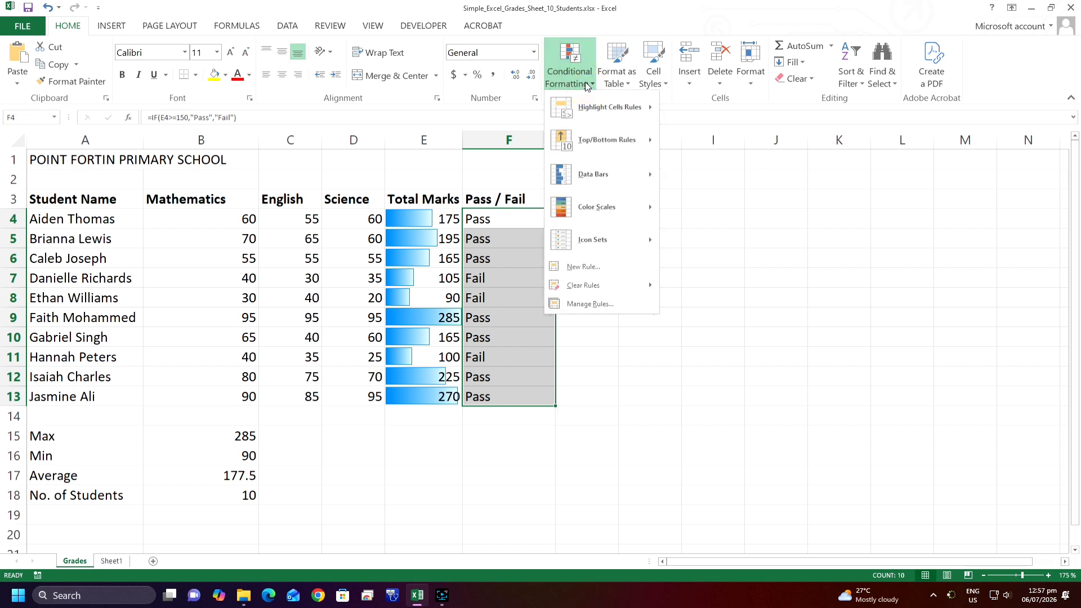
mouse_move(604, 109)
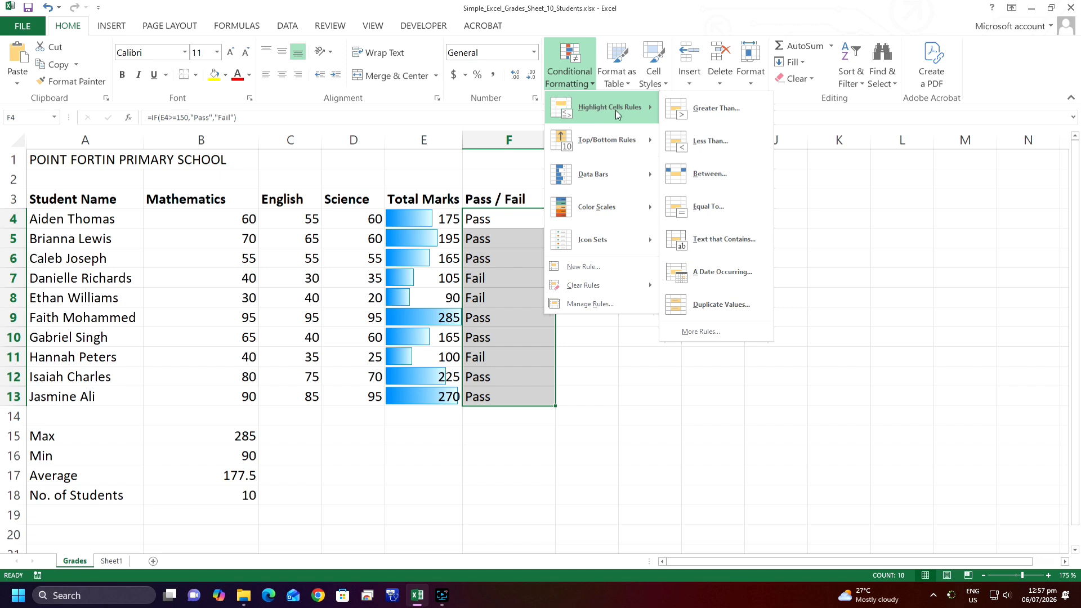
left_click(713, 209)
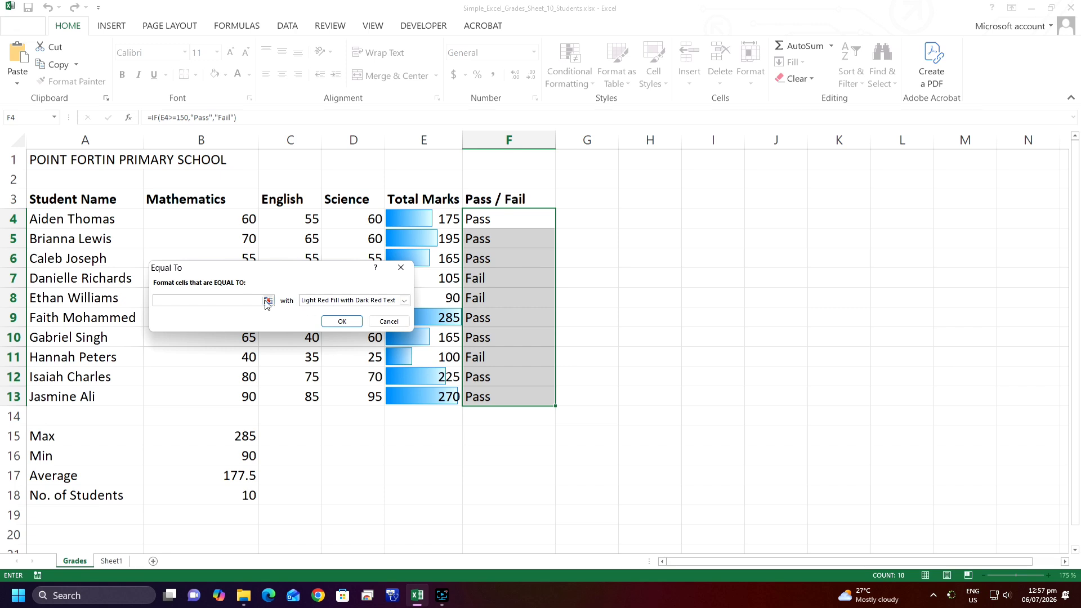
left_click(397, 302)
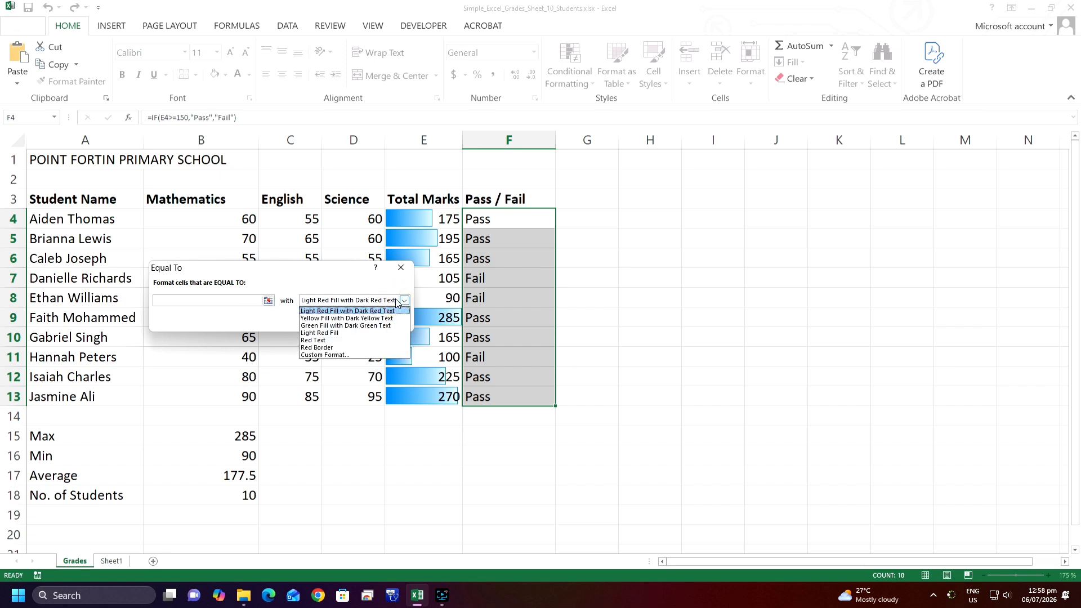
left_click(364, 325)
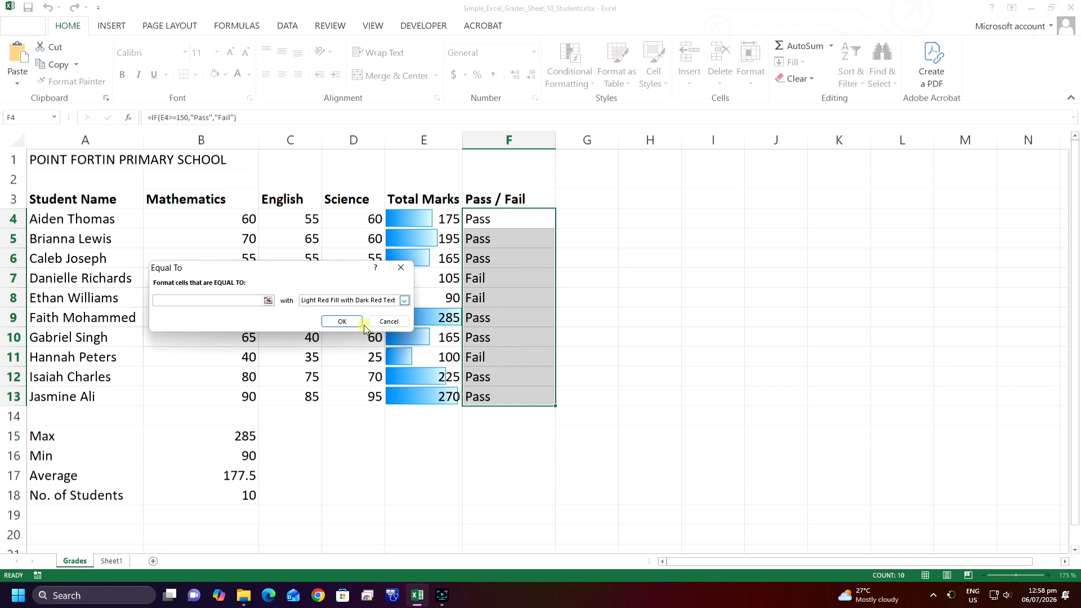
left_click(214, 300)
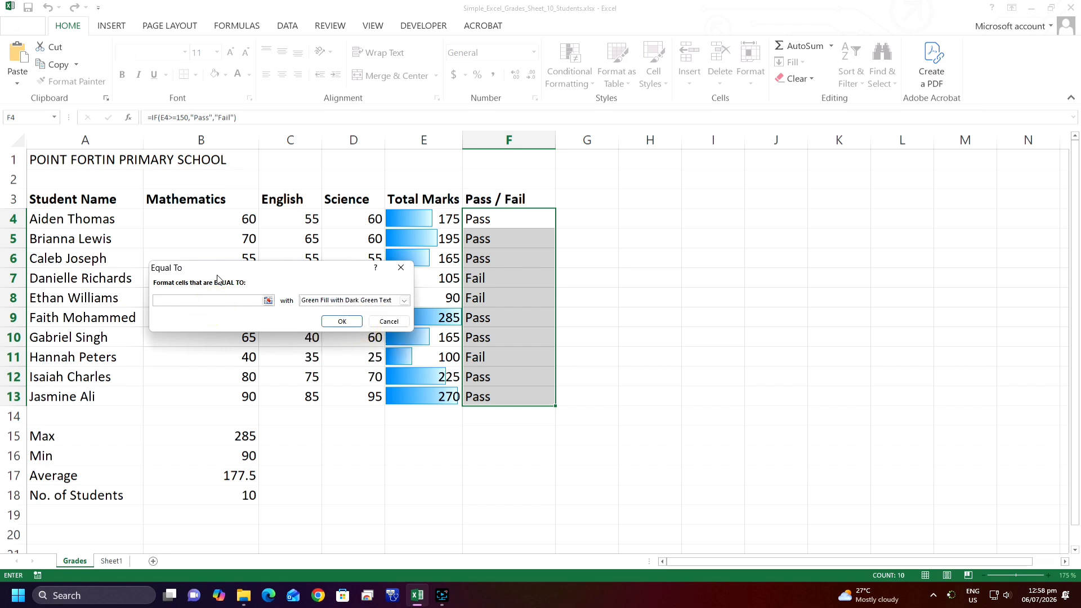
type("Pass")
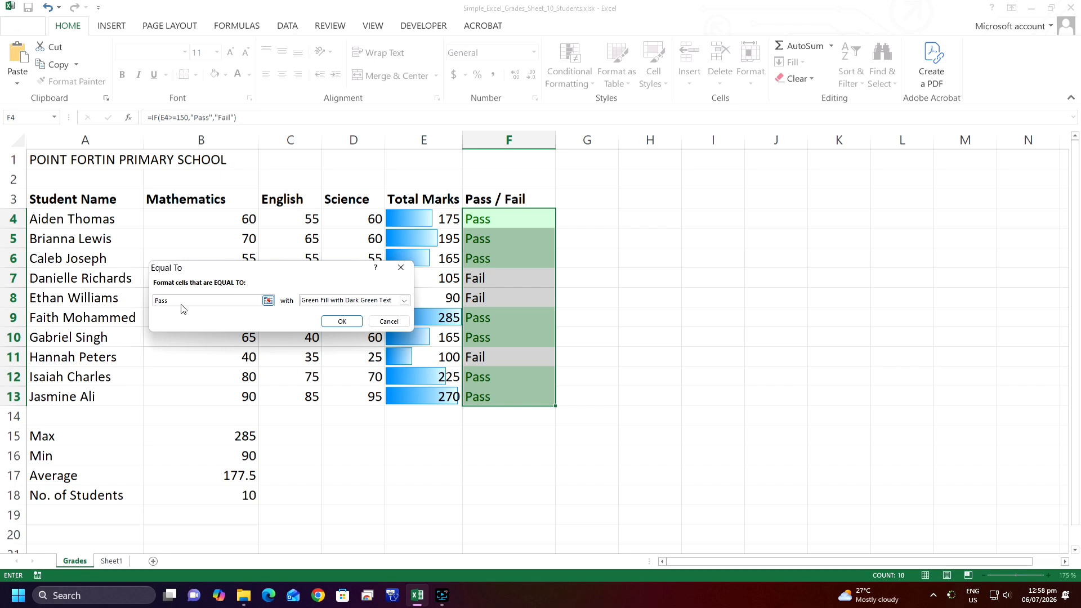
left_click(346, 321)
left_click(620, 265)
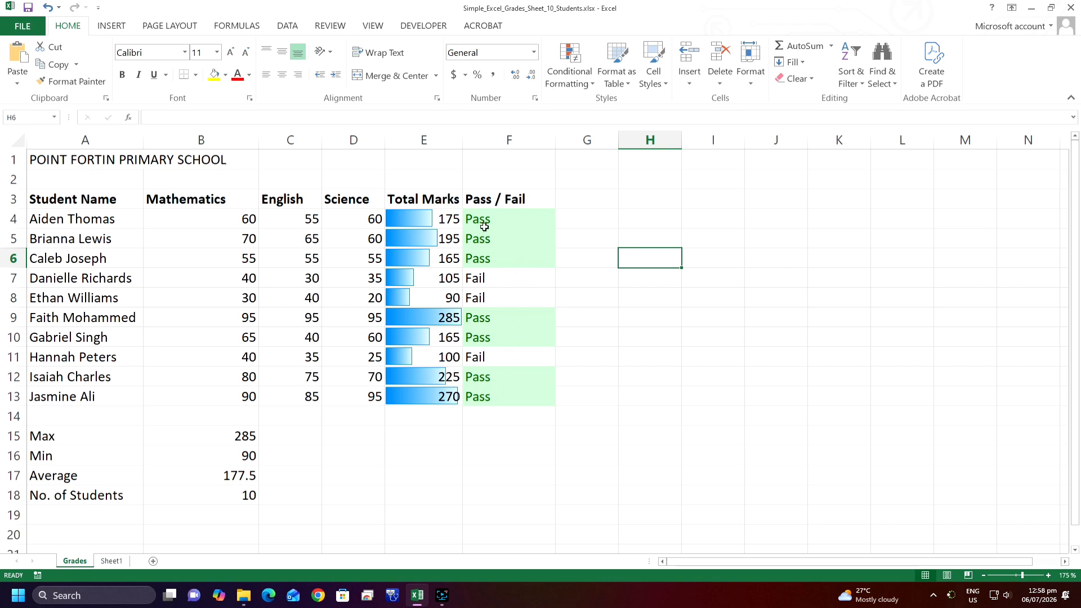
Add an Equal To highlight rule to F4:F13 that formats "Fail" with Light Red Fill with Dark Red Text
left_click_drag(492, 214, 511, 397)
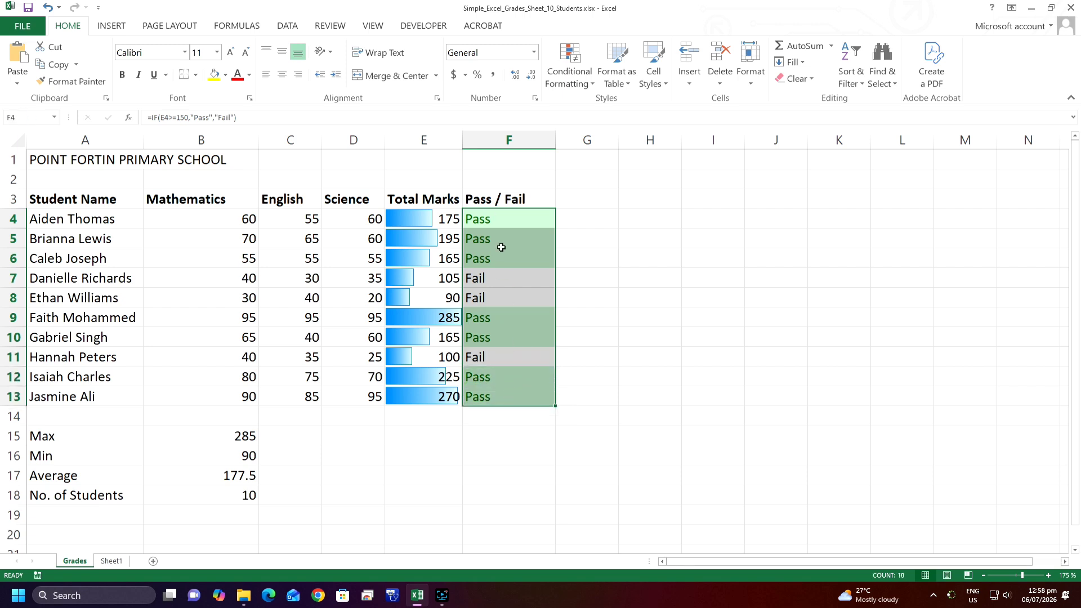
left_click(592, 85)
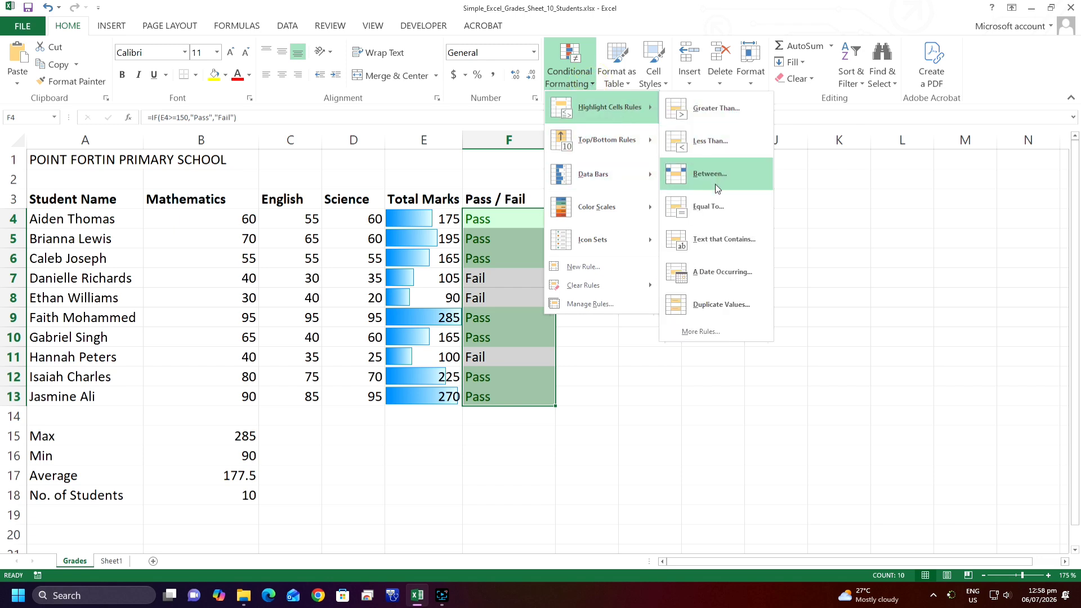
left_click(723, 208)
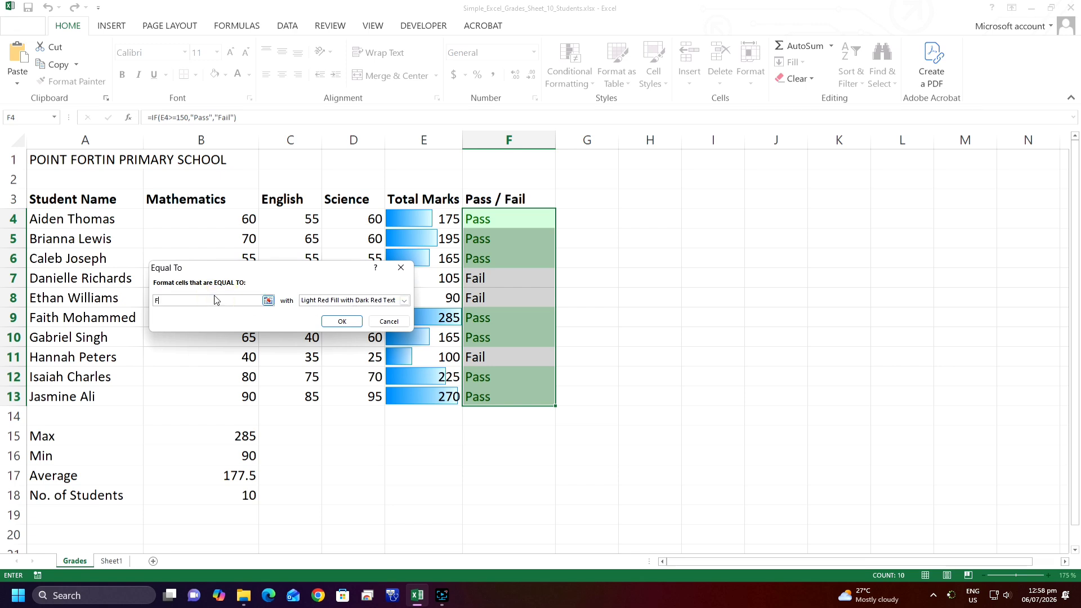
type("ail")
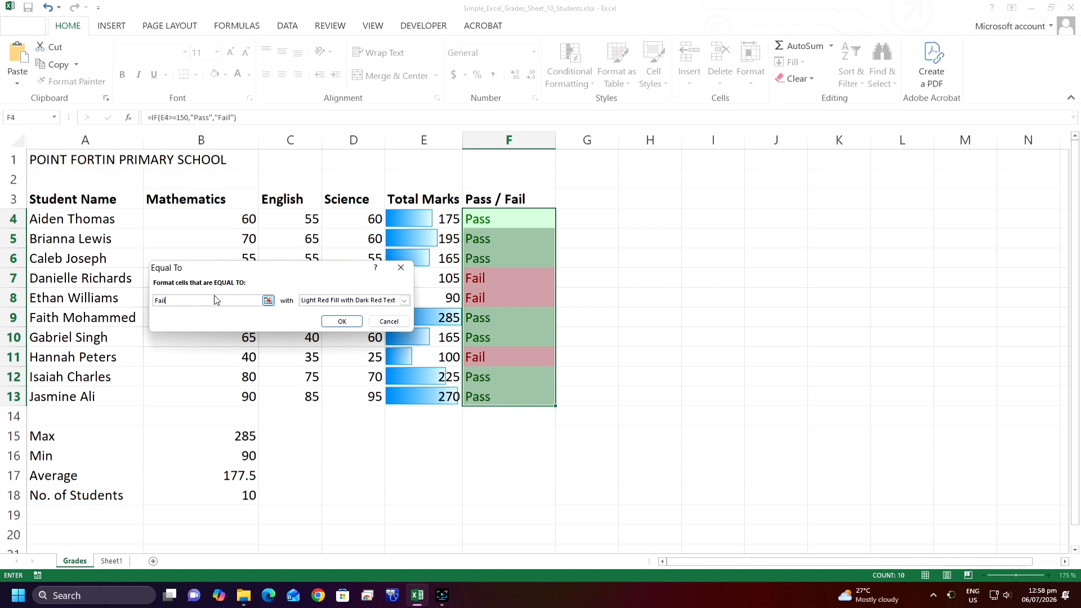
left_click(344, 325)
left_click(650, 277)
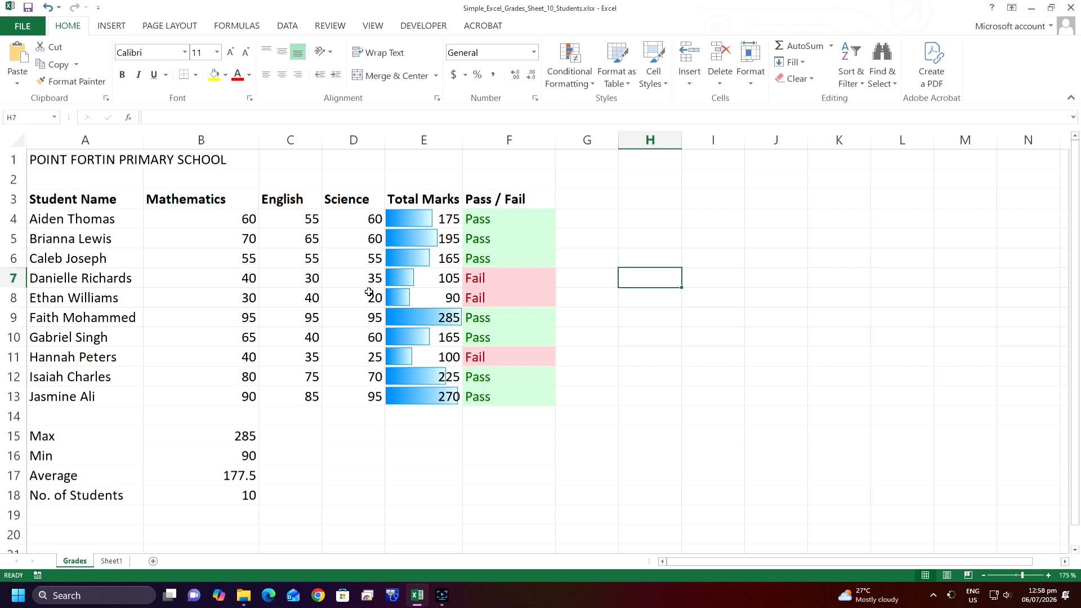
Try an English mark of 80 in cell C7 to test the conditional formatting, and undo the change
left_click(305, 280)
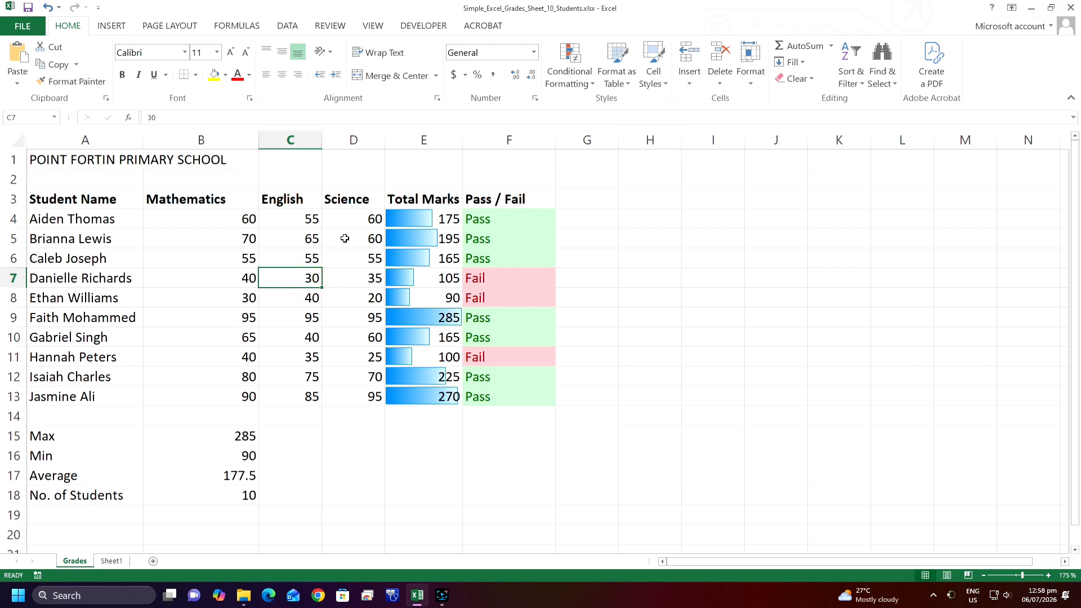
key("Down")
key("Up")
double_click(303, 277)
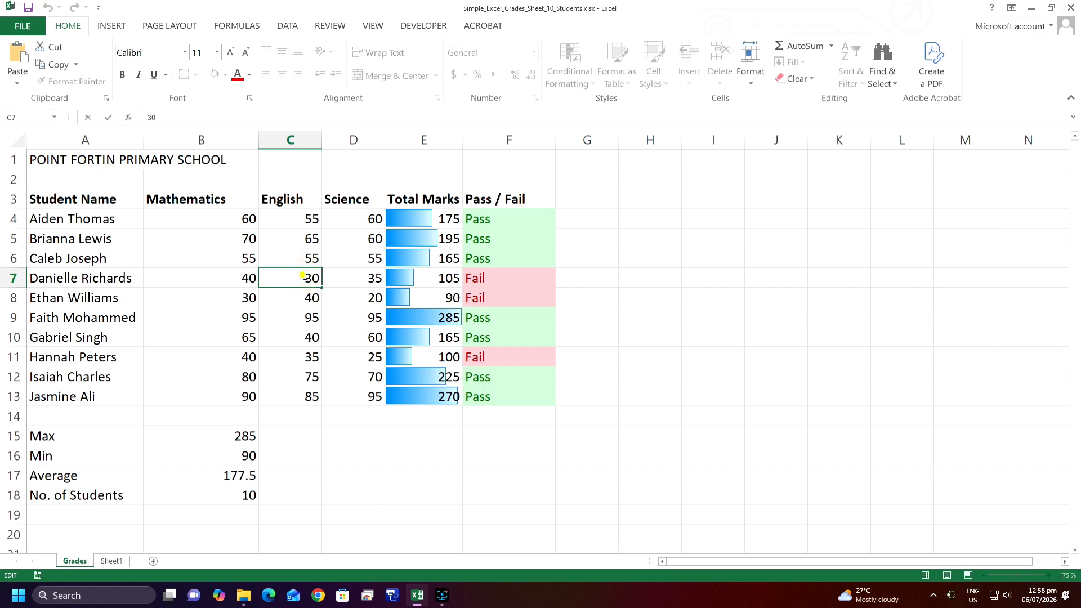
double_click(304, 277)
type("80")
key("Return")
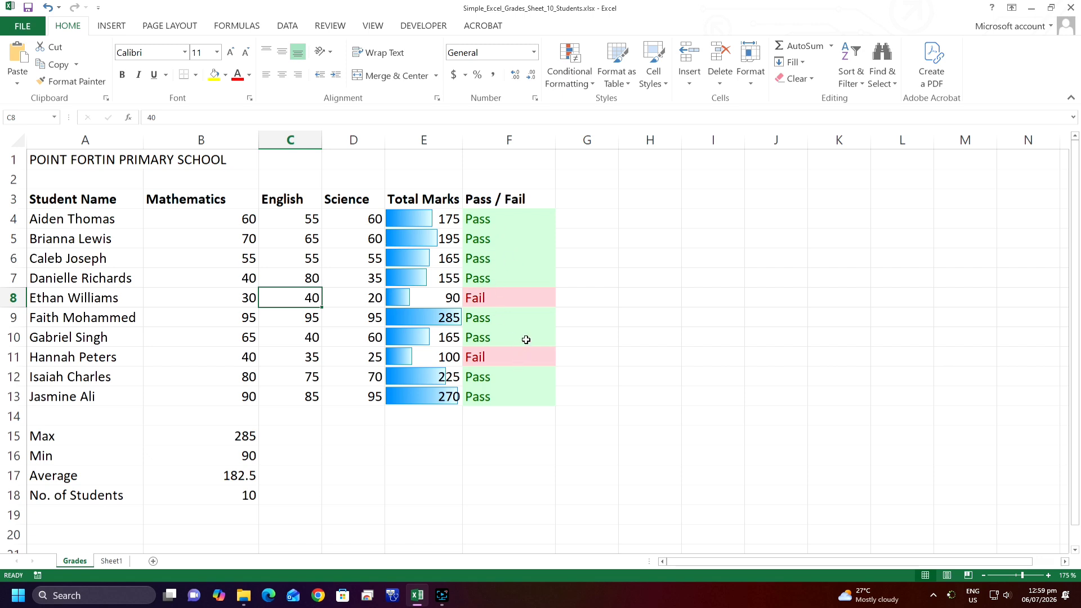
key("ctrl+z")
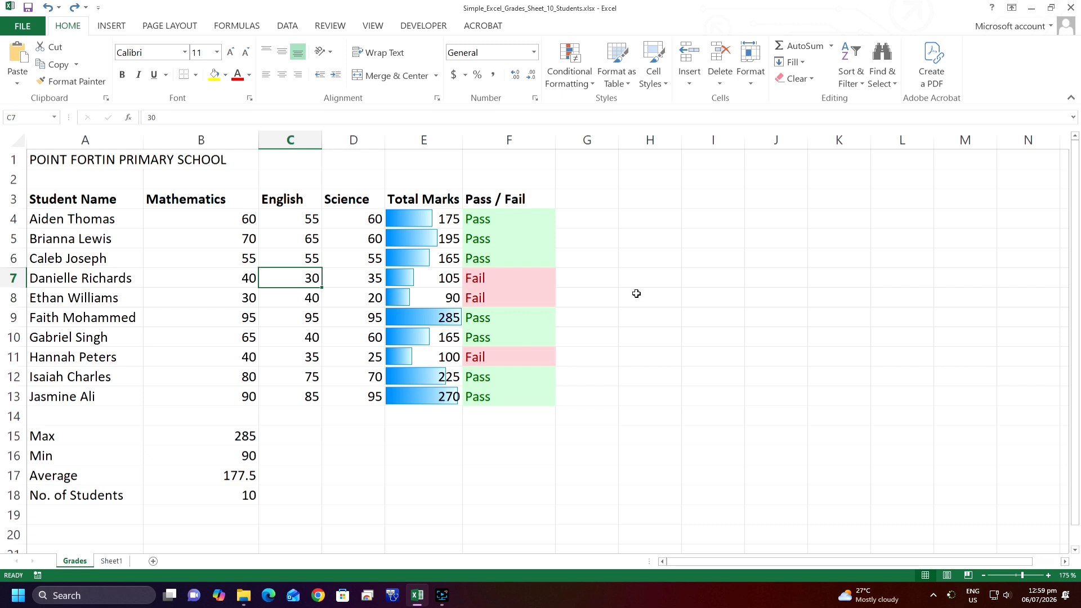
left_click(665, 296)
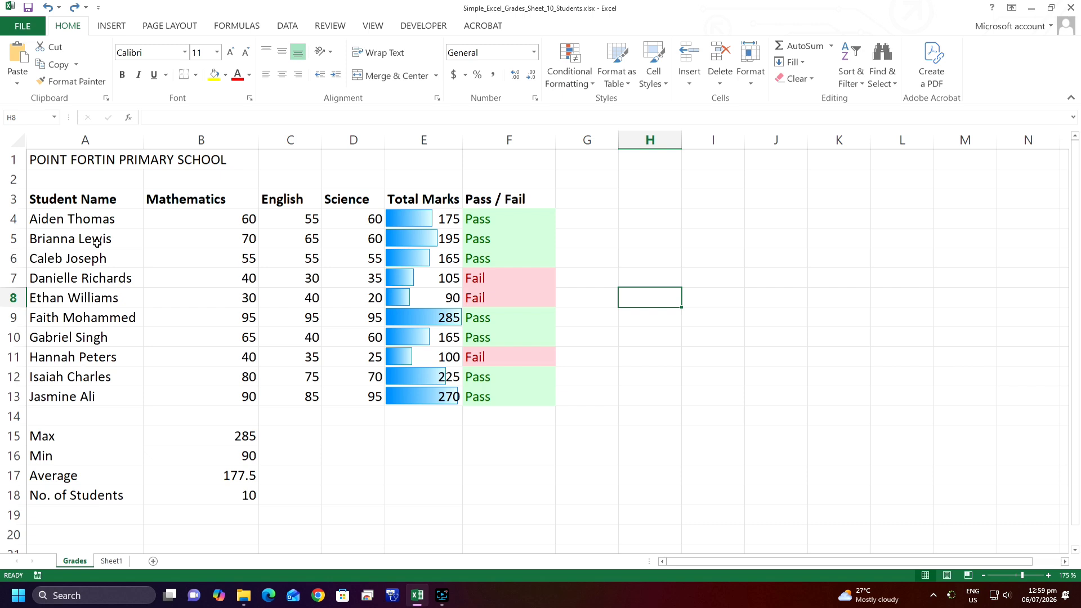
Format the range A3:F13 as a table with headers, using the aqua Light table style with a solid header row
left_click_drag(62, 198, 554, 401)
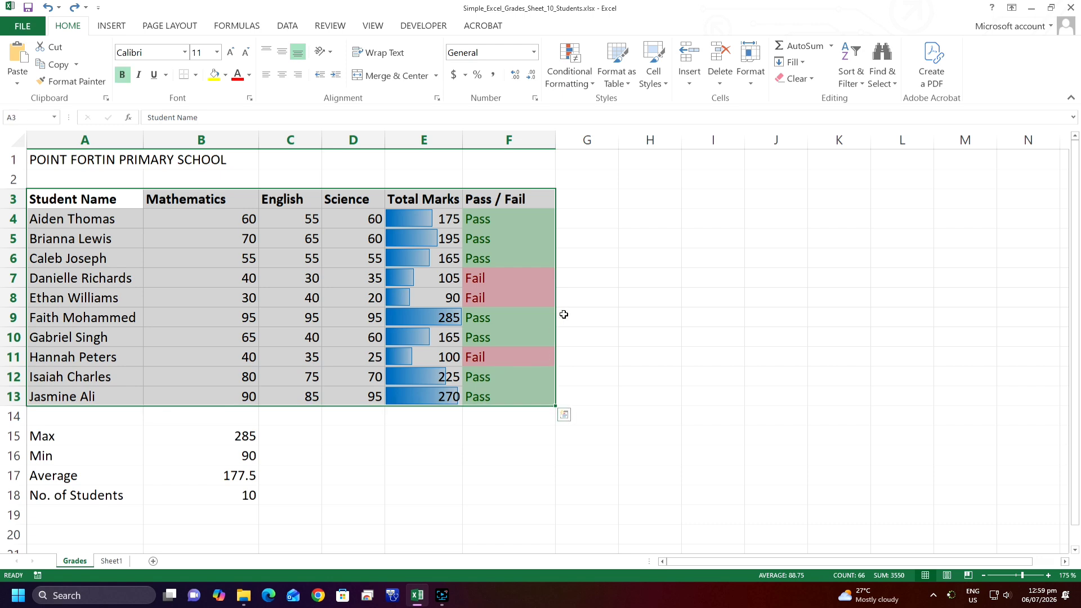
left_click(629, 84)
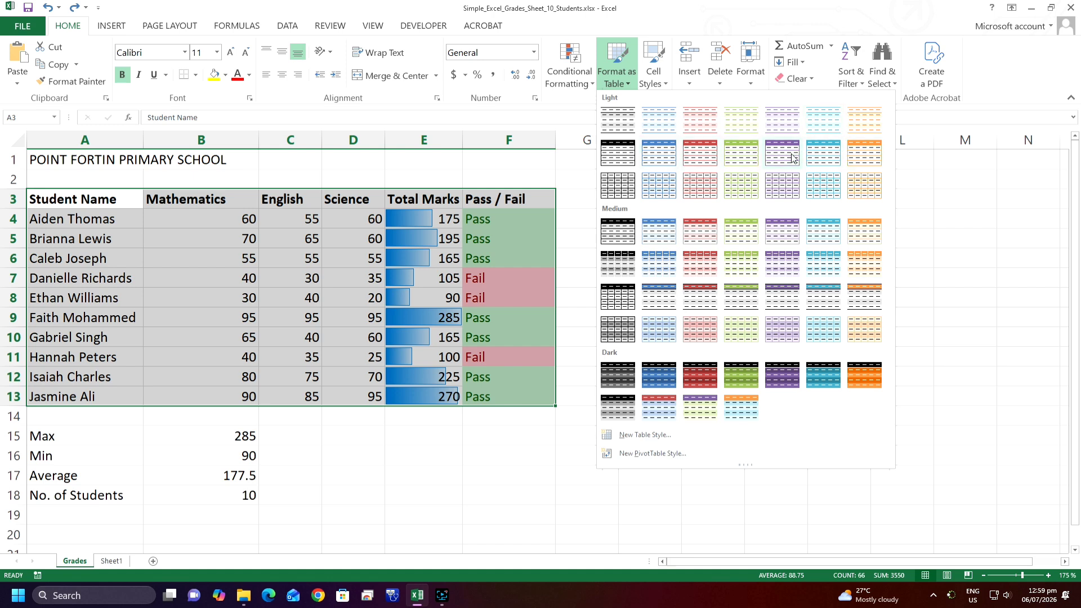
left_click(819, 154)
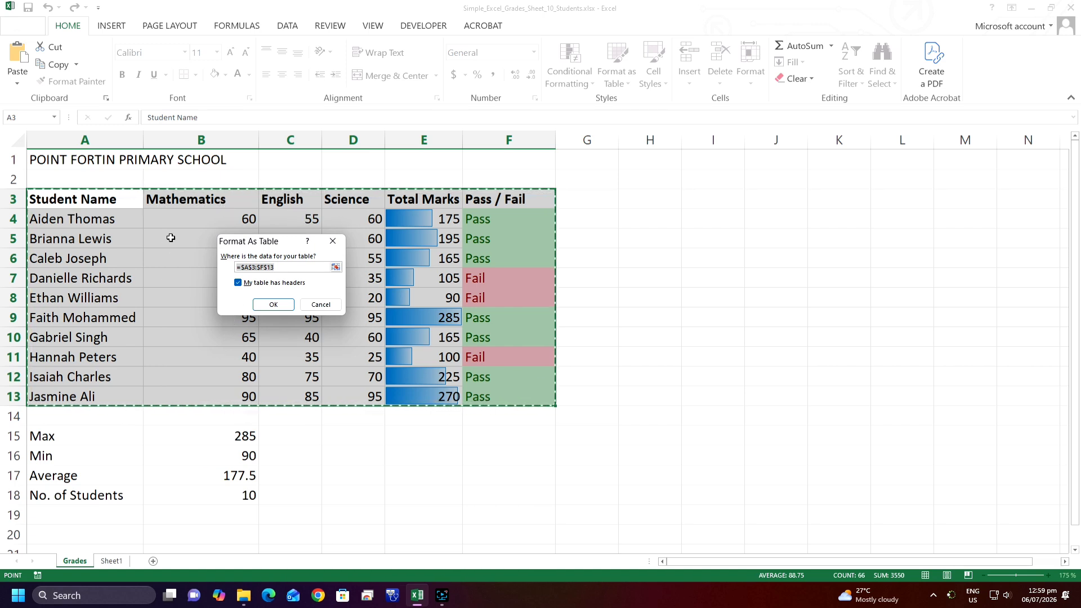
left_click_drag(268, 243, 702, 233)
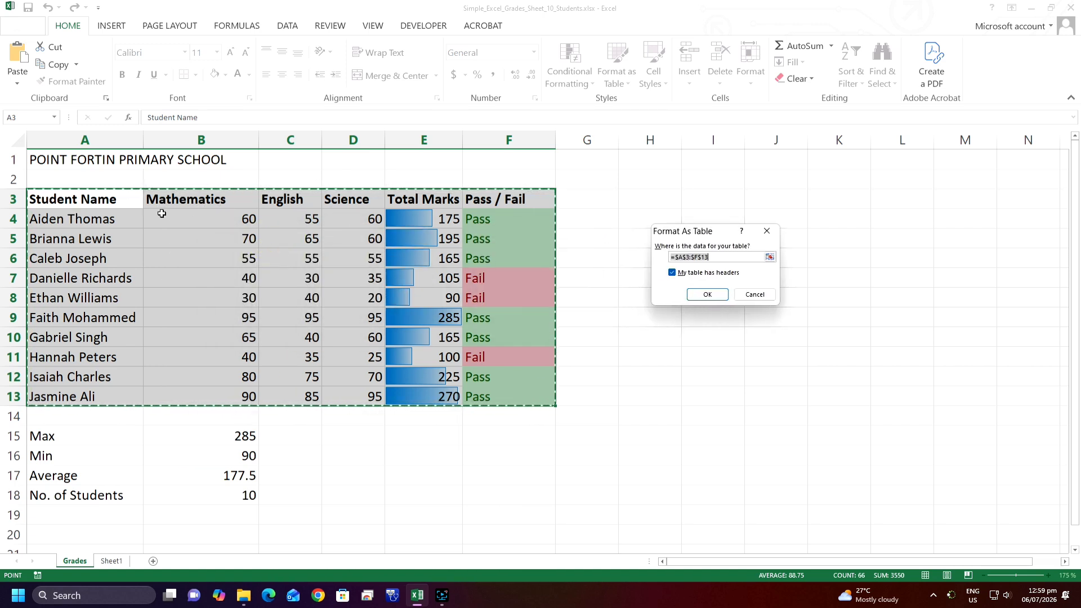
left_click(716, 294)
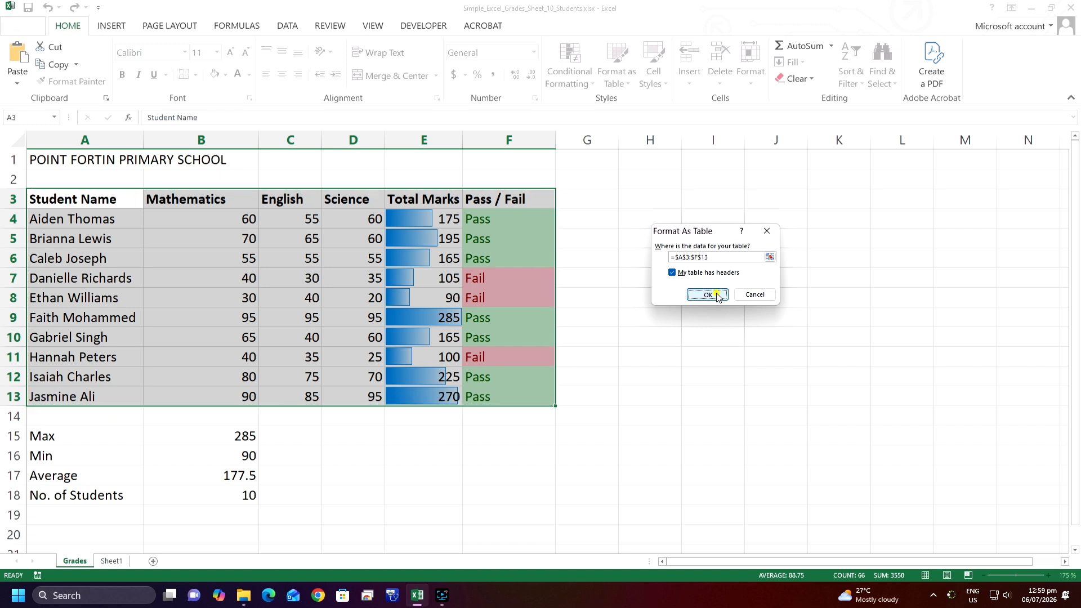
Fill the summary label cells A15:A18, from Max to No. of Students, with a light aqua theme color
left_click(714, 269)
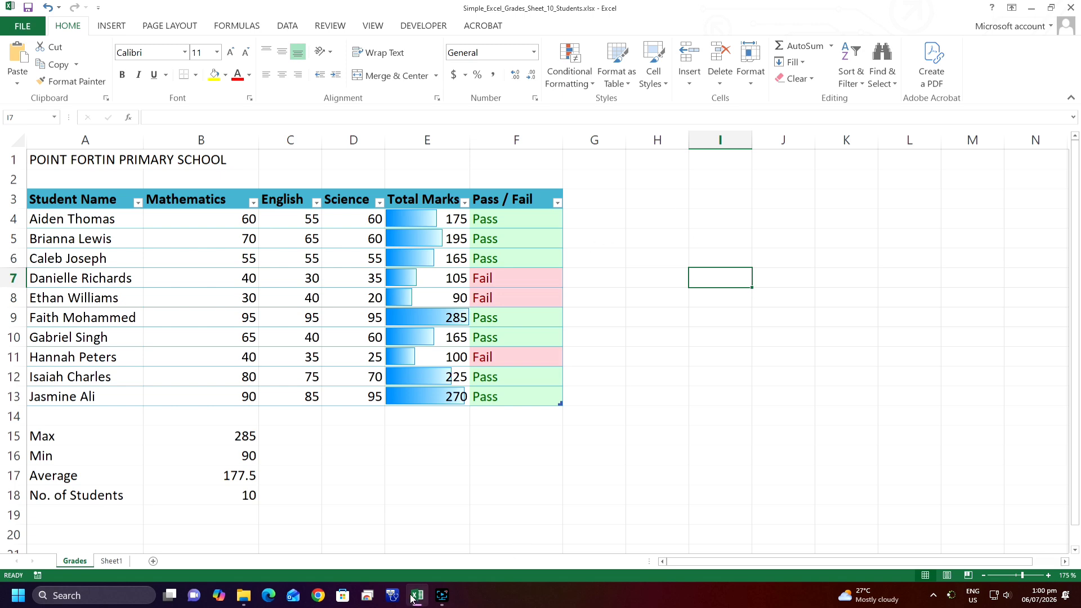
mouse_move(415, 596)
left_click_drag(85, 438, 77, 497)
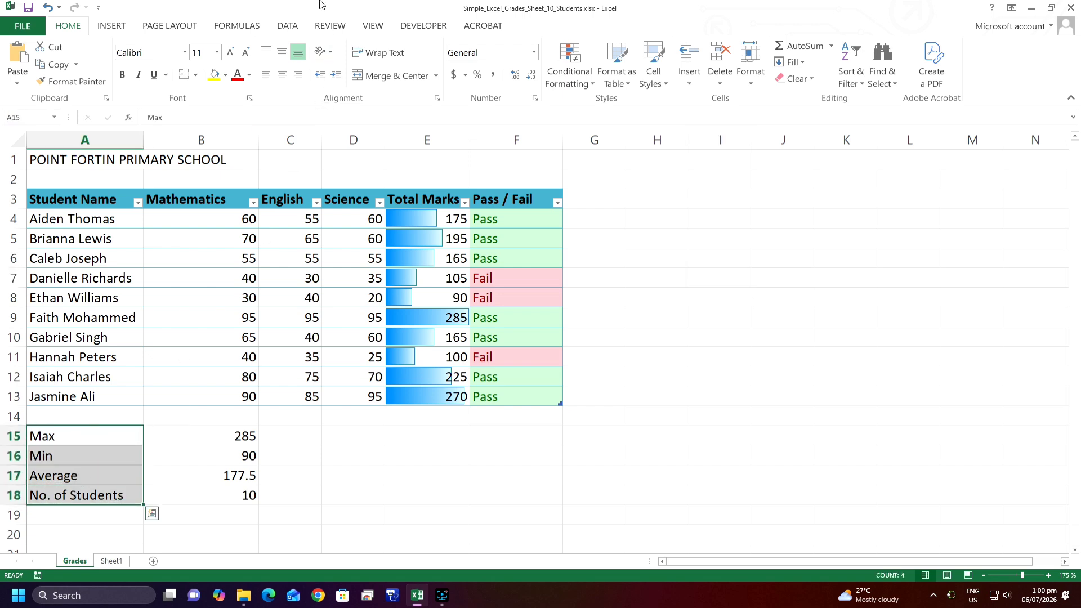
left_click(225, 75)
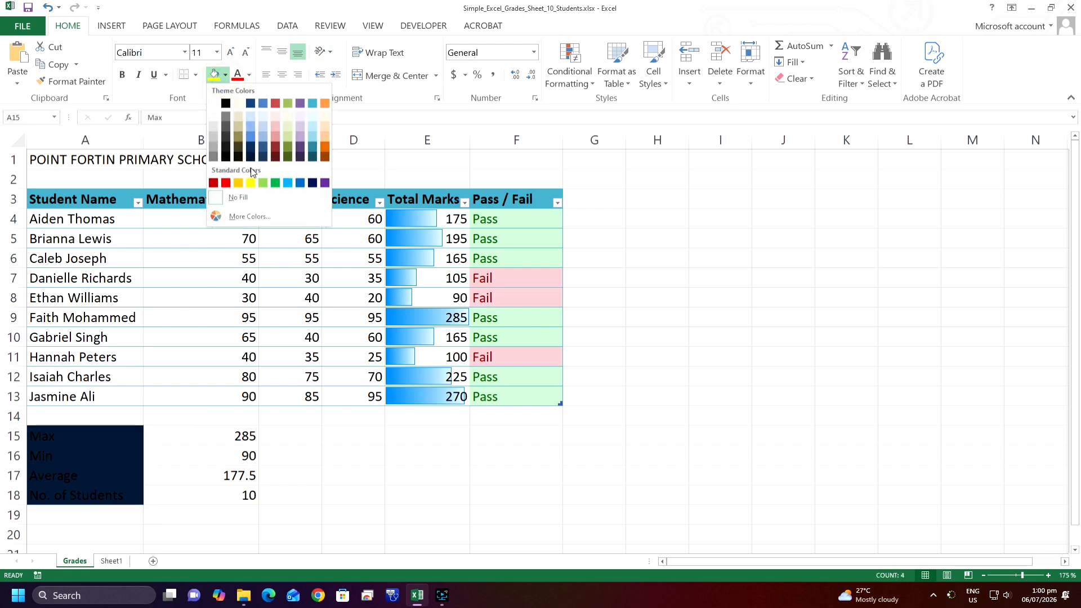
left_click(313, 128)
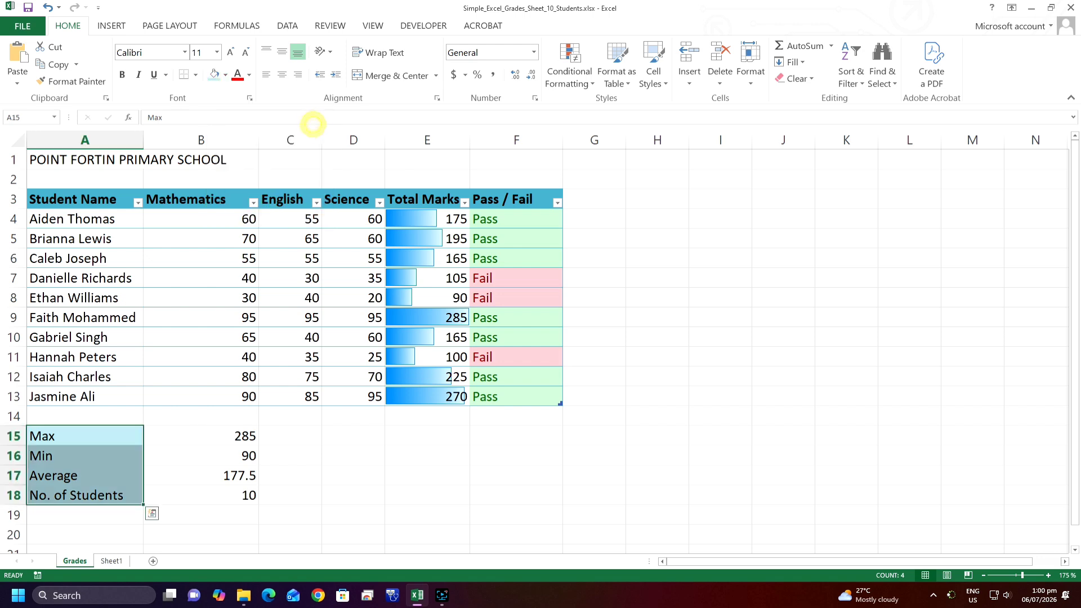
Set the font color of the summary values in B15:B18 to the standard dark blue
left_click_drag(181, 434, 180, 494)
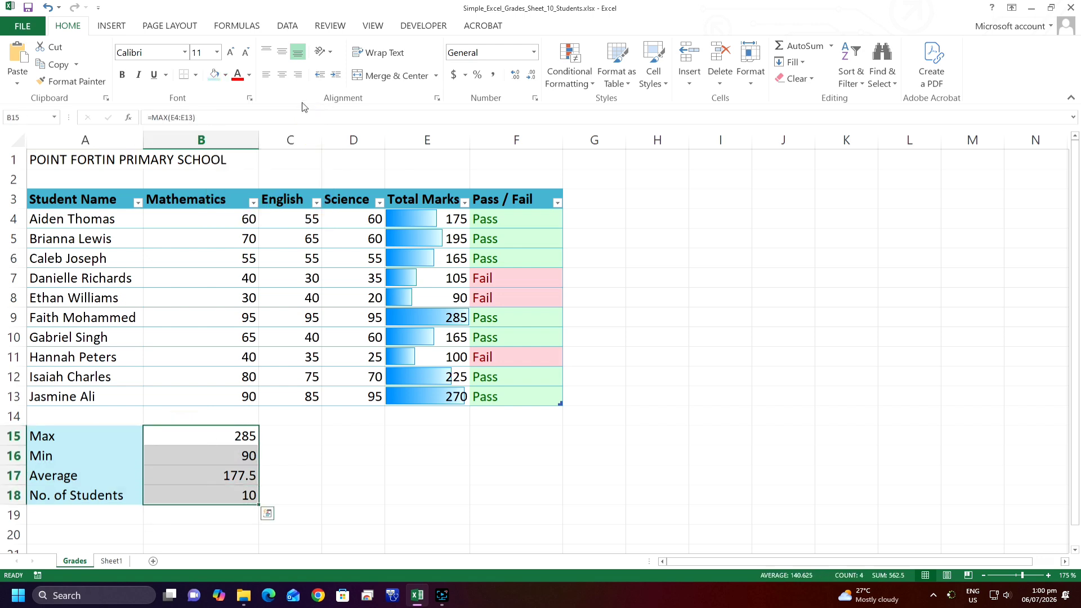
left_click(250, 76)
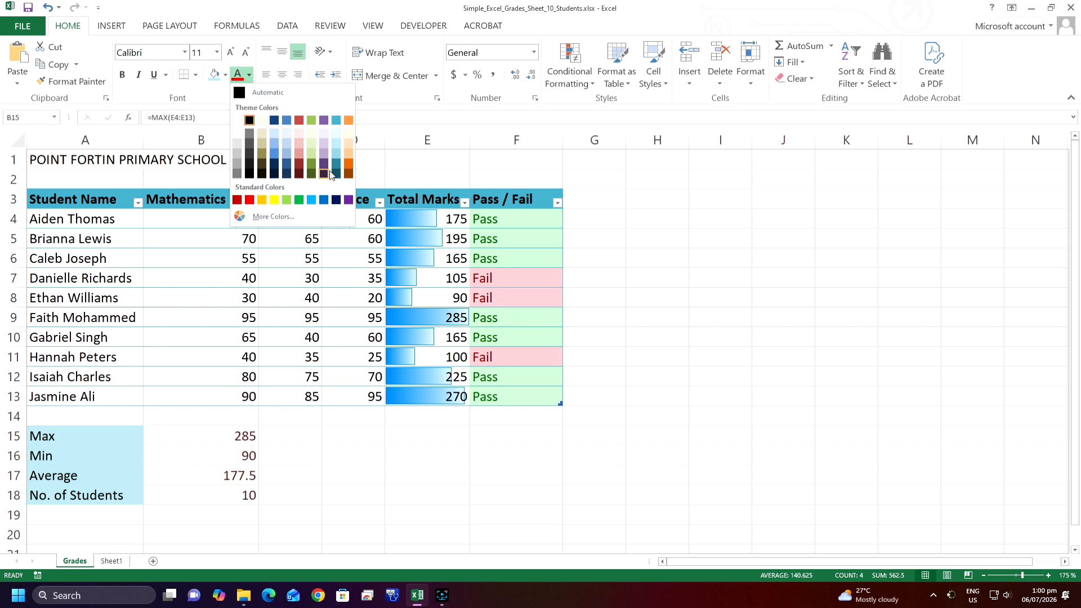
left_click(336, 200)
left_click(331, 531)
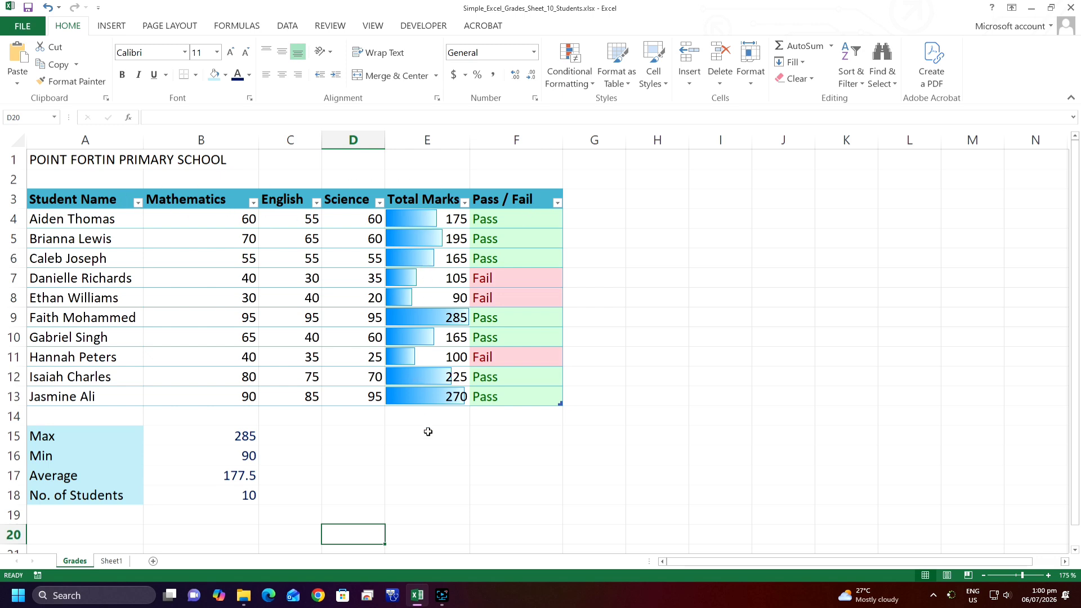
left_click(589, 83)
mouse_move(613, 107)
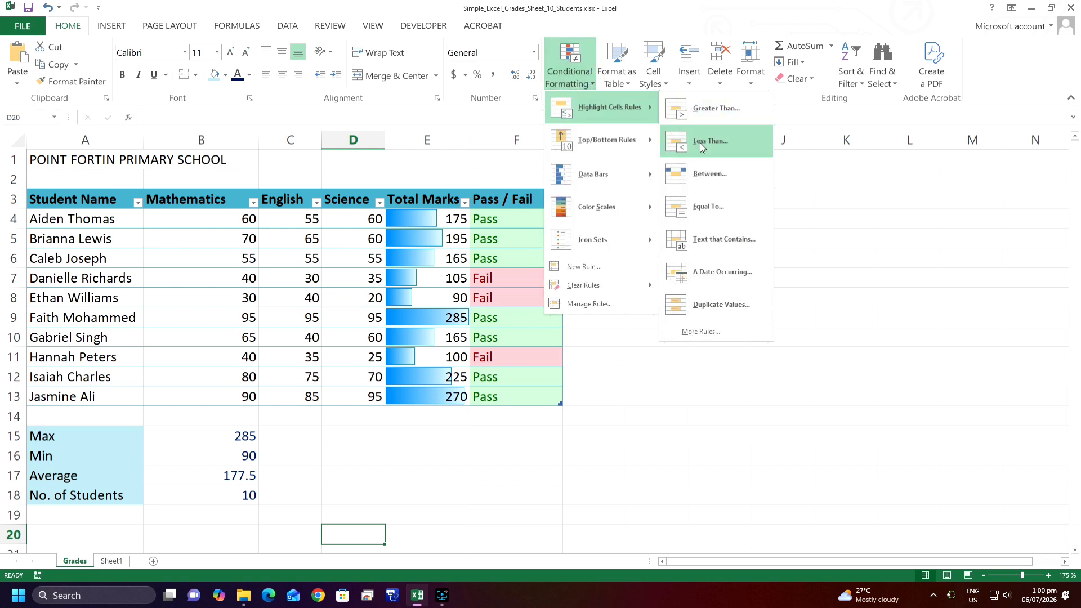
left_click(608, 366)
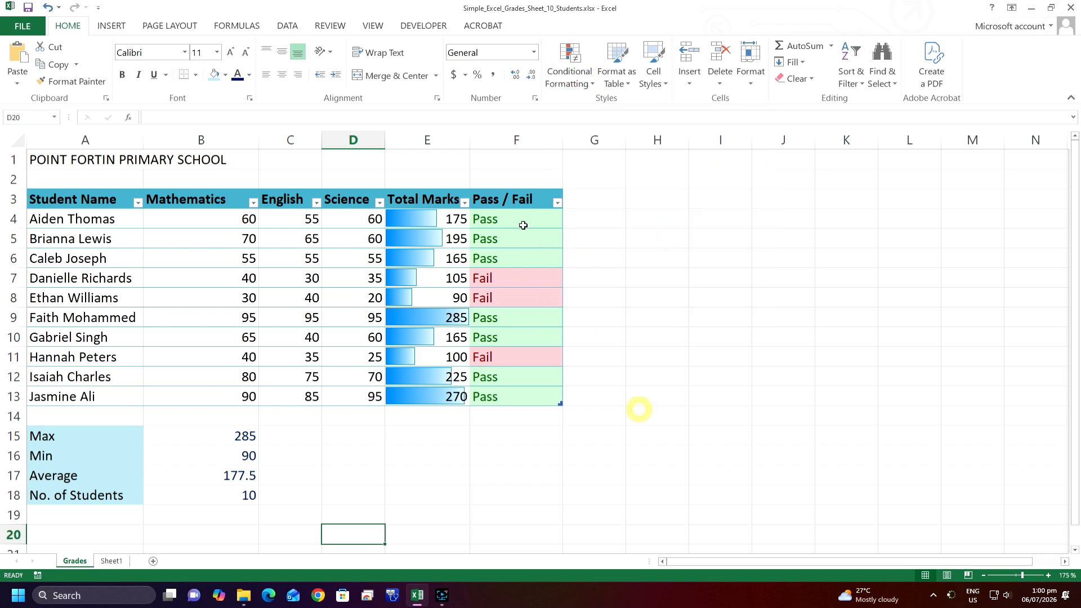
left_click(508, 219)
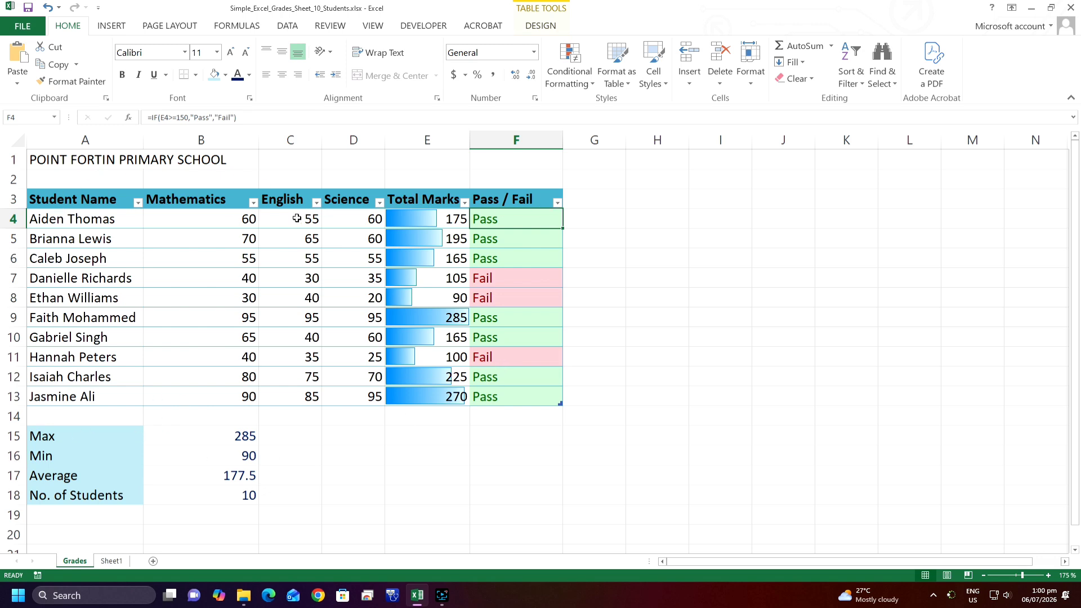
Change the table style of the grades range A3:F13 to the blue Medium style with a solid header and banded rows
left_click_drag(69, 196, 499, 398)
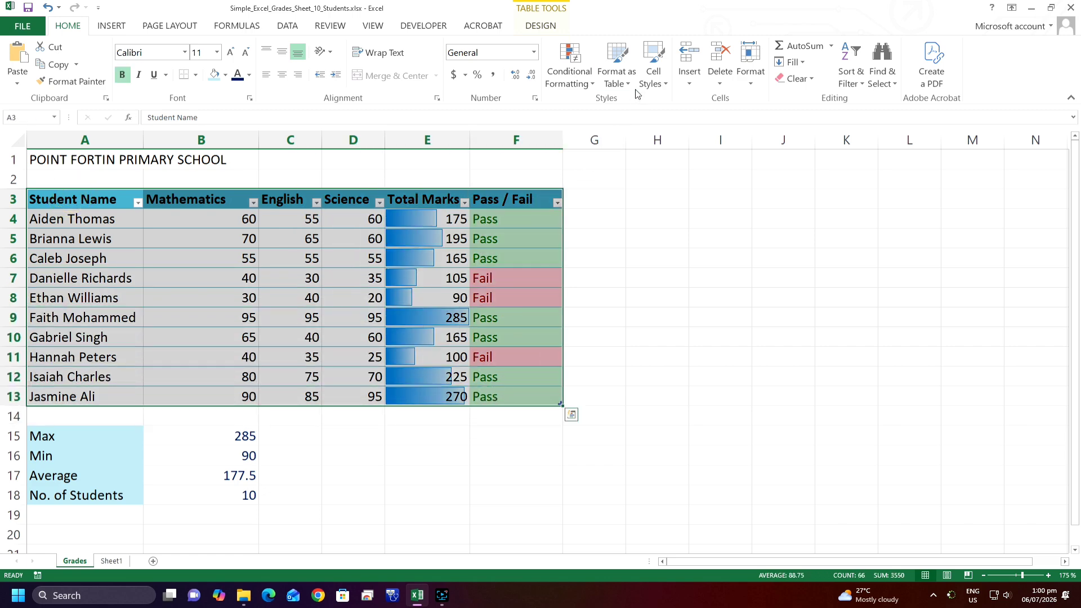
left_click(618, 72)
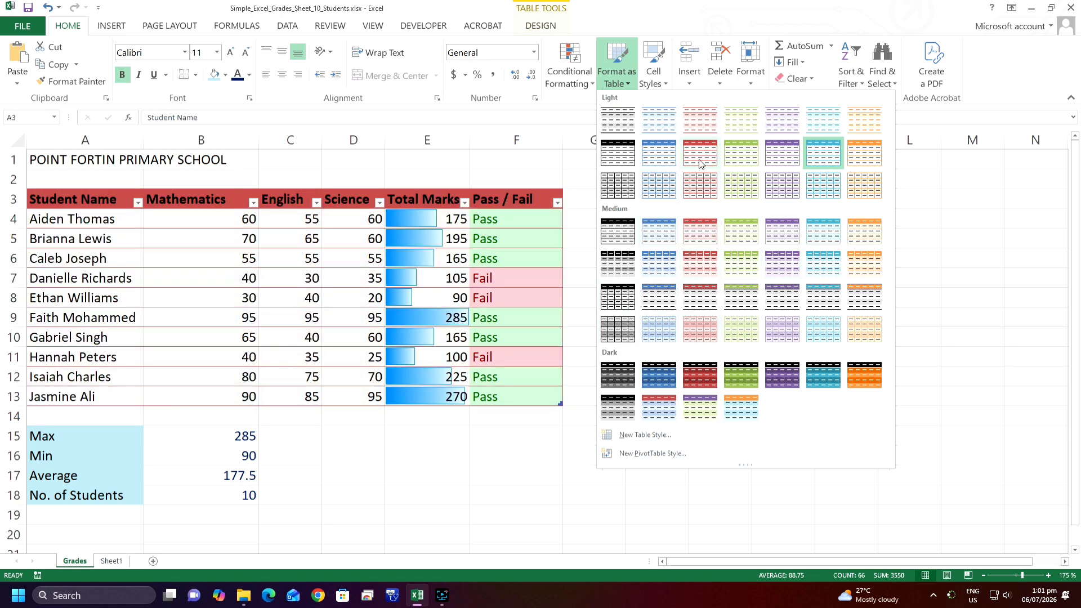
left_click(673, 228)
left_click(929, 276)
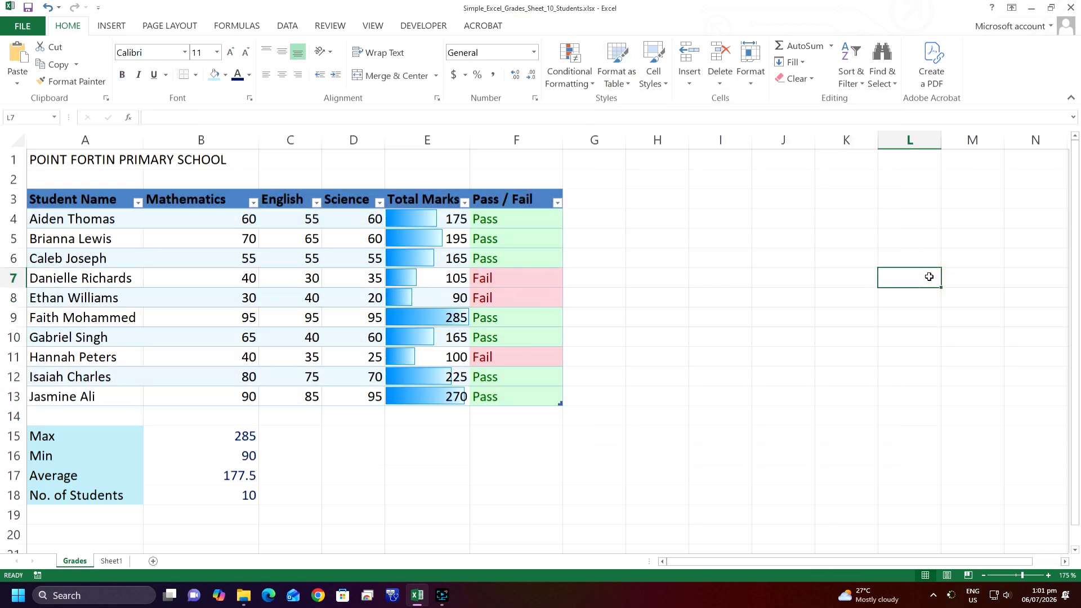